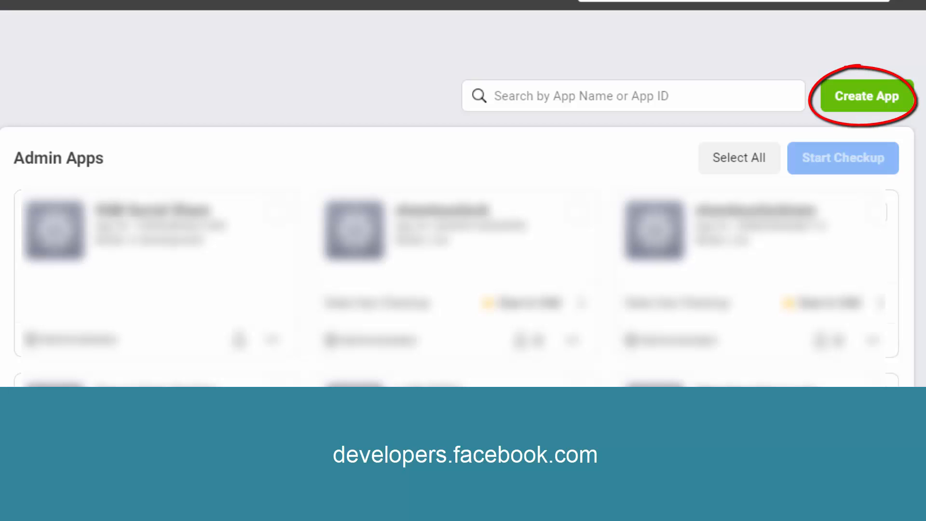
Create a Facebook app of type Build Connected Experiences with the display name Quiz Share
{"action": "left_click", "coordinate": [863, 101]}
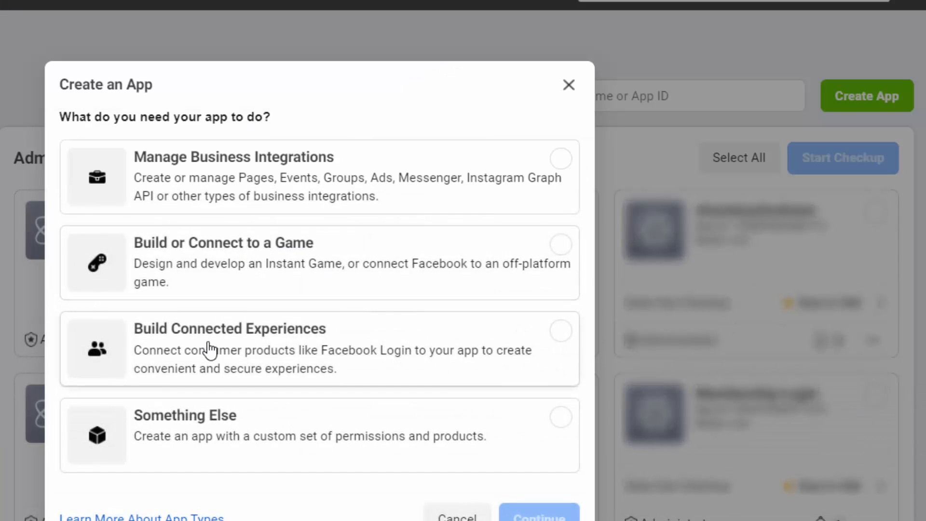
{"action": "left_click", "coordinate": [542, 348]}
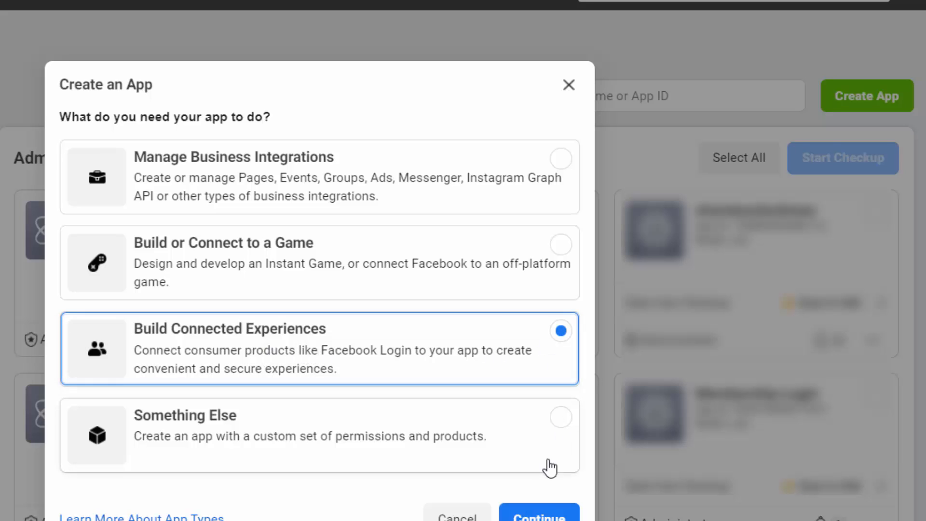
{"action": "left_click", "coordinate": [550, 517]}
{"action": "left_click", "coordinate": [153, 186]}
{"action": "type", "text": "Quiz Share"}
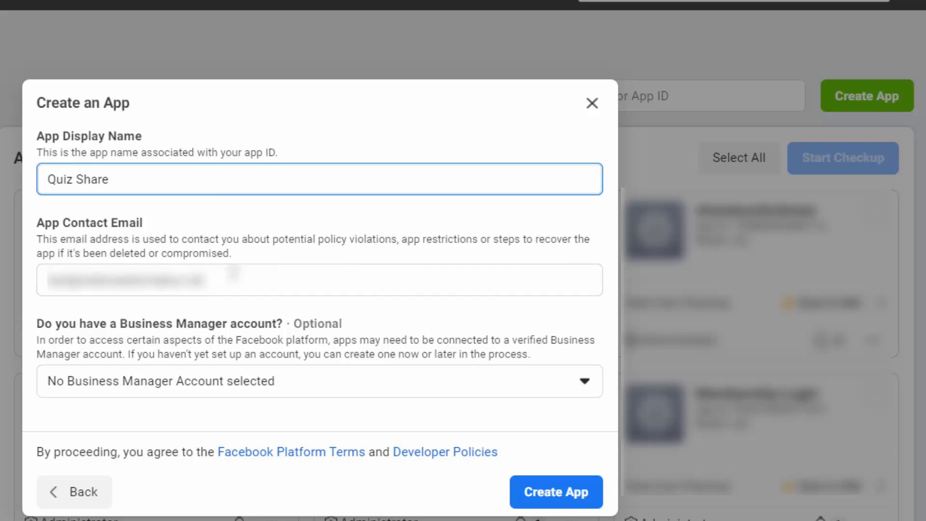
{"action": "left_click", "coordinate": [550, 496]}
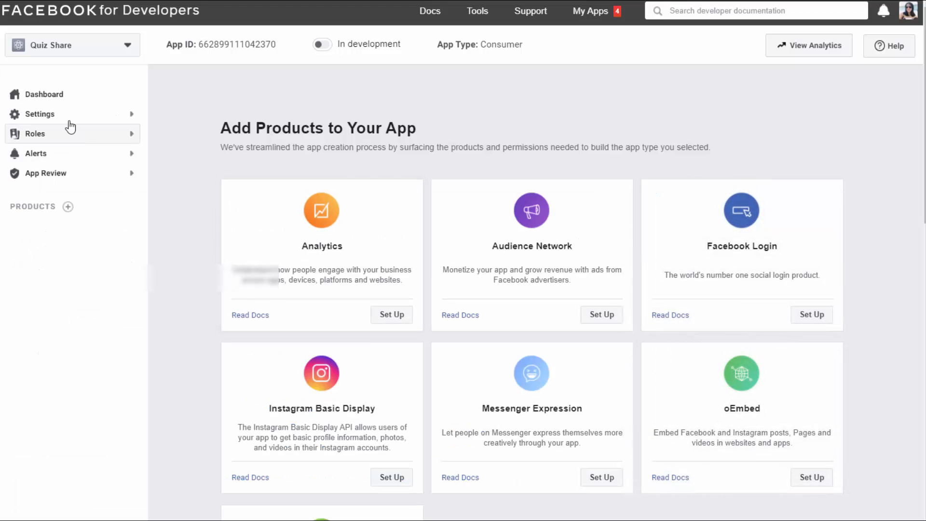
{"action": "left_click", "coordinate": [48, 115]}
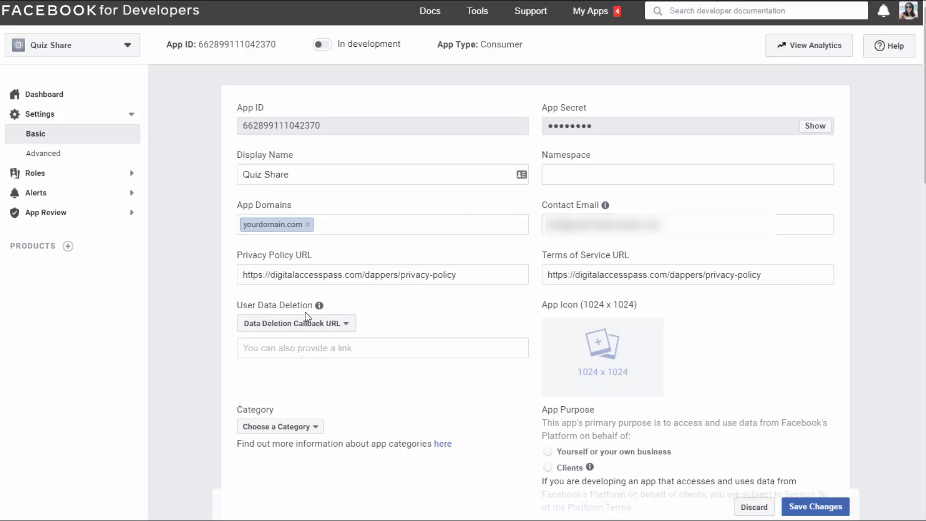
{"action": "mouse_move", "coordinate": [319, 307]}
{"action": "key", "text": "ctrl+z"}
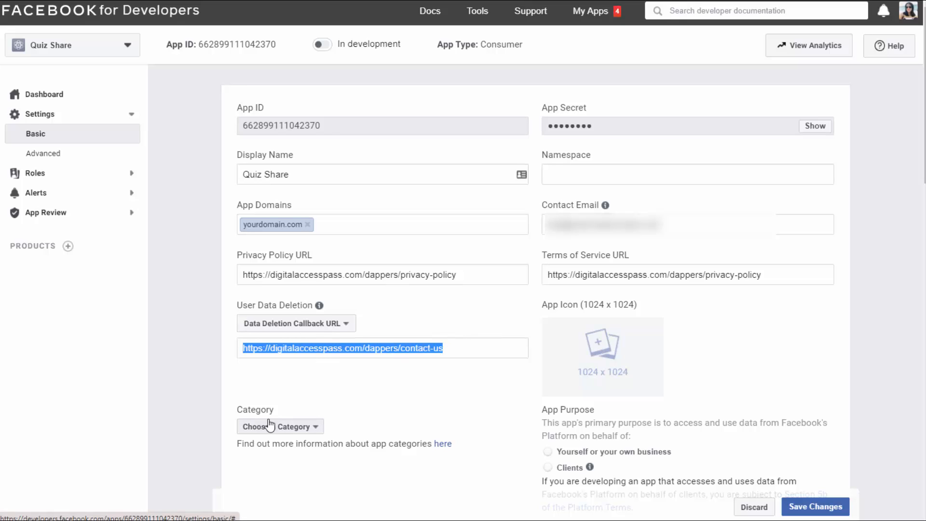
Set the app category to Business and Pages and save the basic settings
{"action": "left_click", "coordinate": [300, 428]}
{"action": "left_click", "coordinate": [272, 249]}
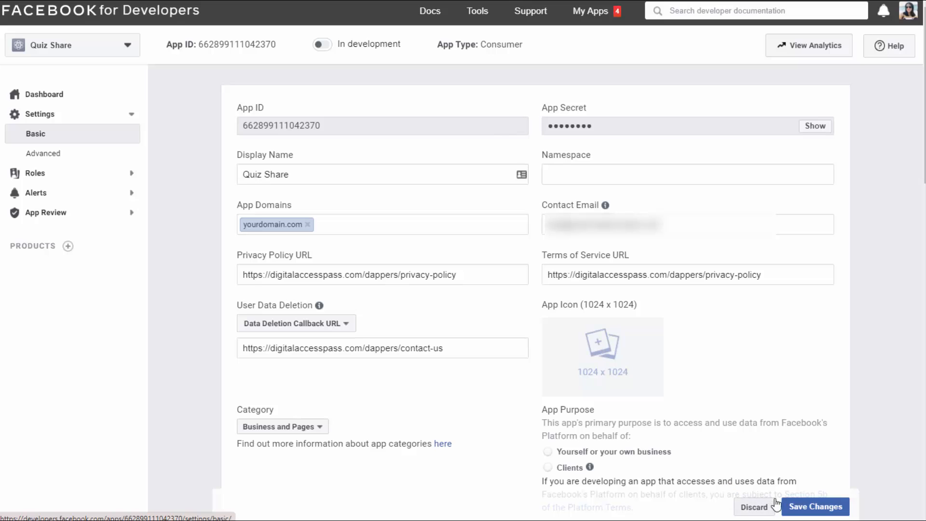
{"action": "left_click", "coordinate": [815, 506]}
{"action": "scroll", "coordinate": [535, 289], "scroll_direction": "down", "scroll_amount": 12}
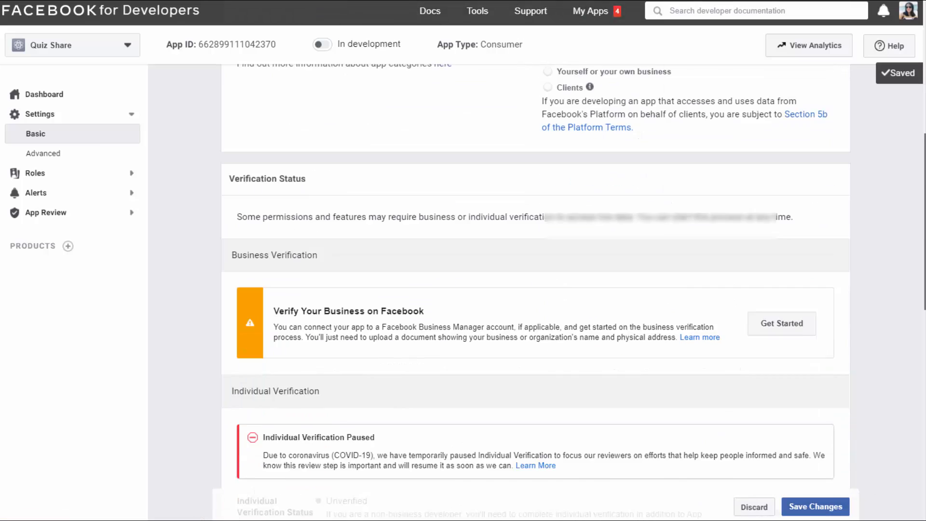
{"action": "scroll", "coordinate": [535, 290], "scroll_direction": "down", "scroll_amount": 5}
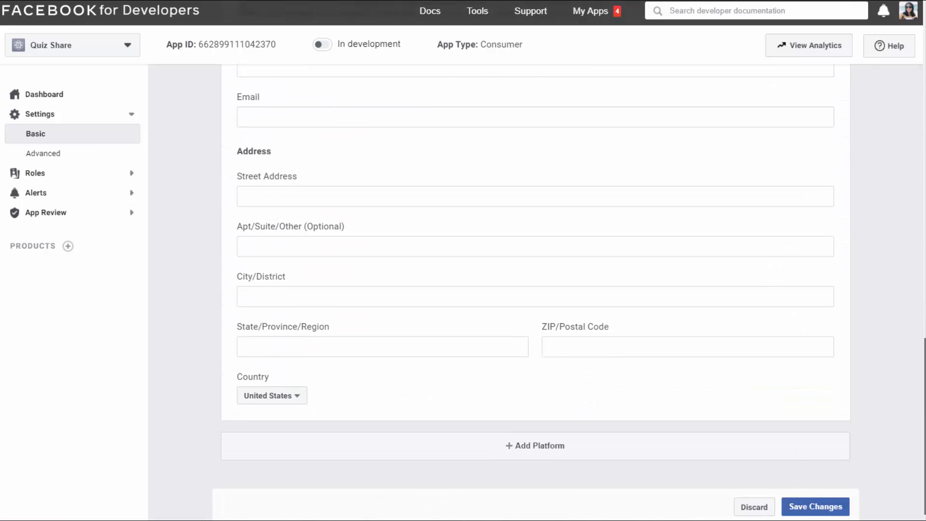
{"action": "left_click", "coordinate": [555, 449]}
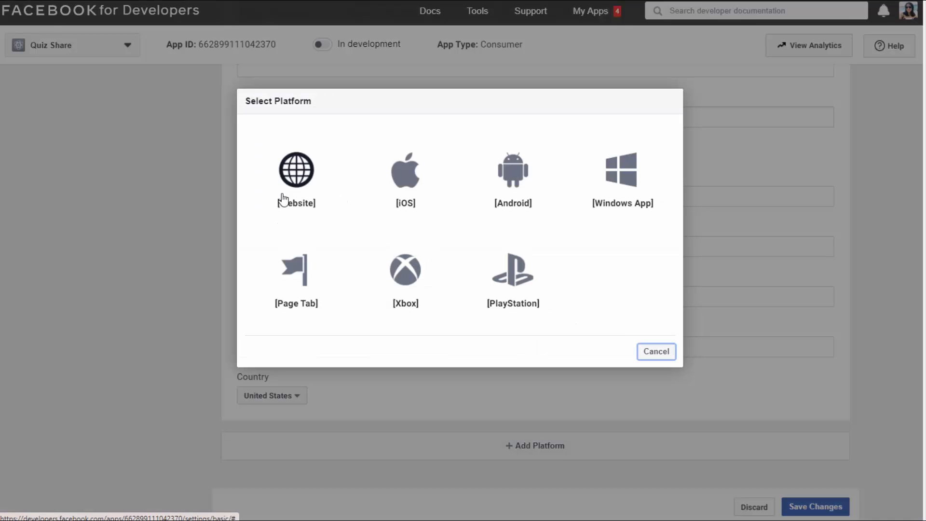
{"action": "left_click", "coordinate": [299, 195]}
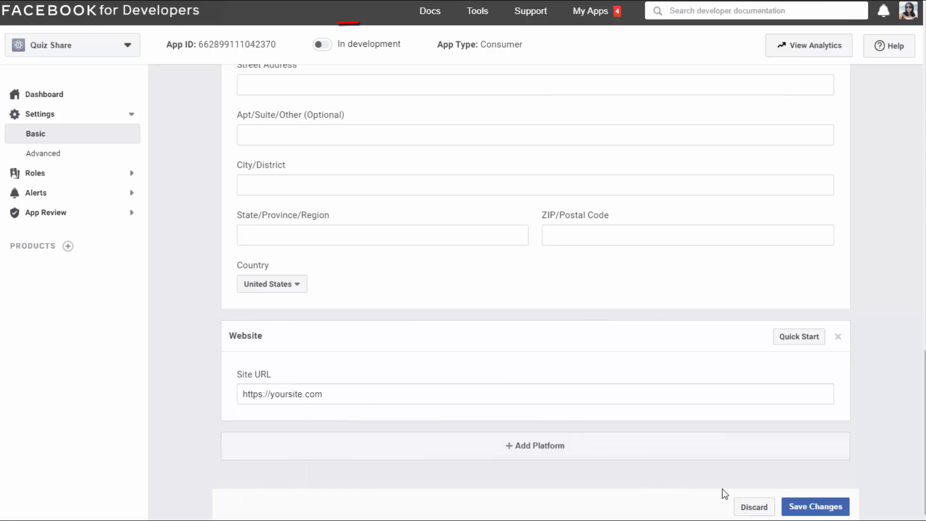
{"action": "left_click", "coordinate": [814, 506]}
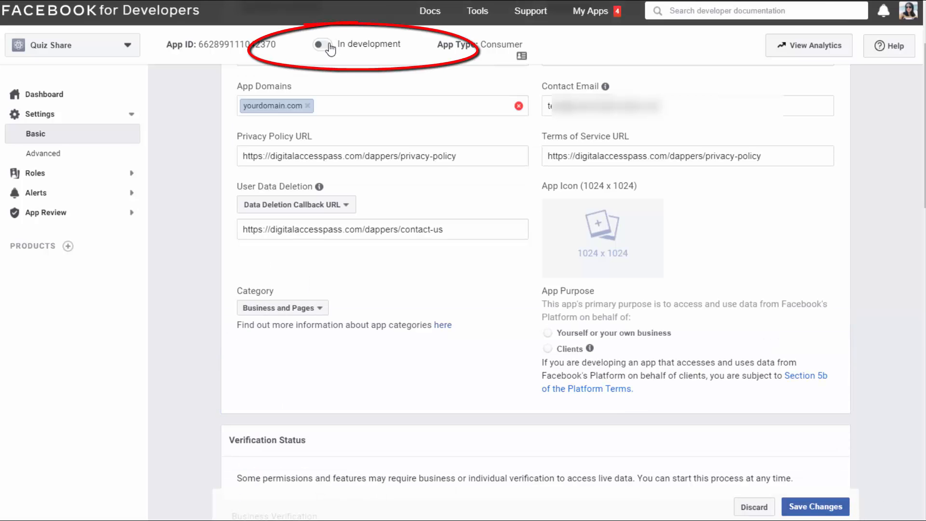
Switch the Quiz Share app from development to Live mode
{"action": "left_click", "coordinate": [329, 46]}
{"action": "left_click", "coordinate": [568, 219]}
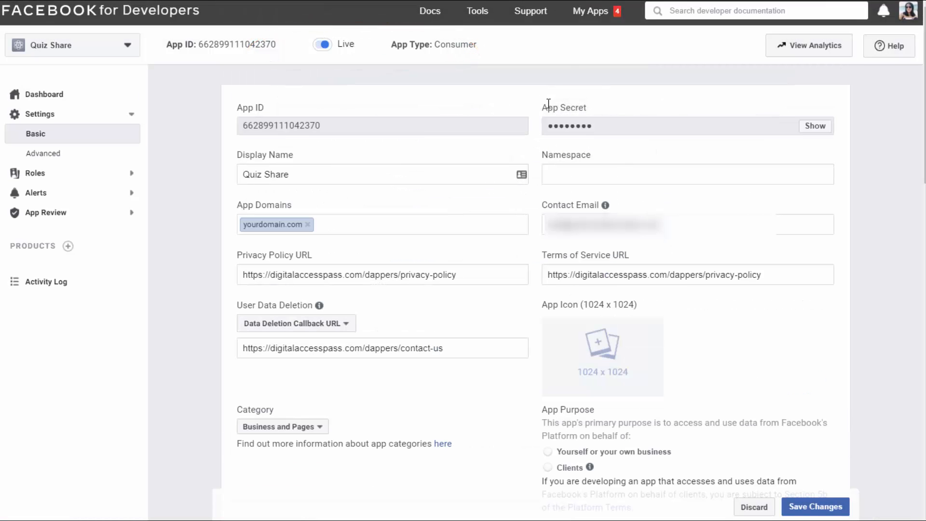
Copy the app ID into the Facebook API Key field of SmartQuizBuilder's Facebook settings in WordPress and save
{"action": "double_click", "coordinate": [292, 125]}
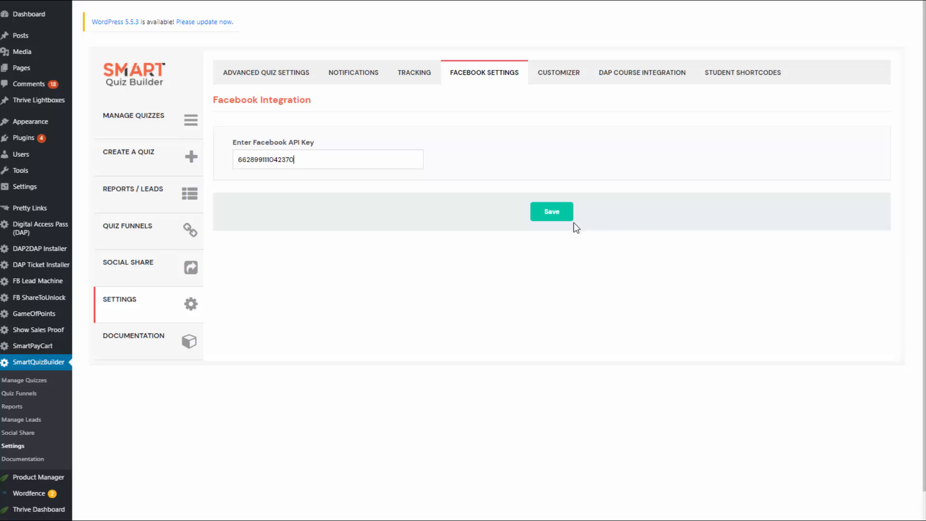
{"action": "left_click", "coordinate": [555, 212]}
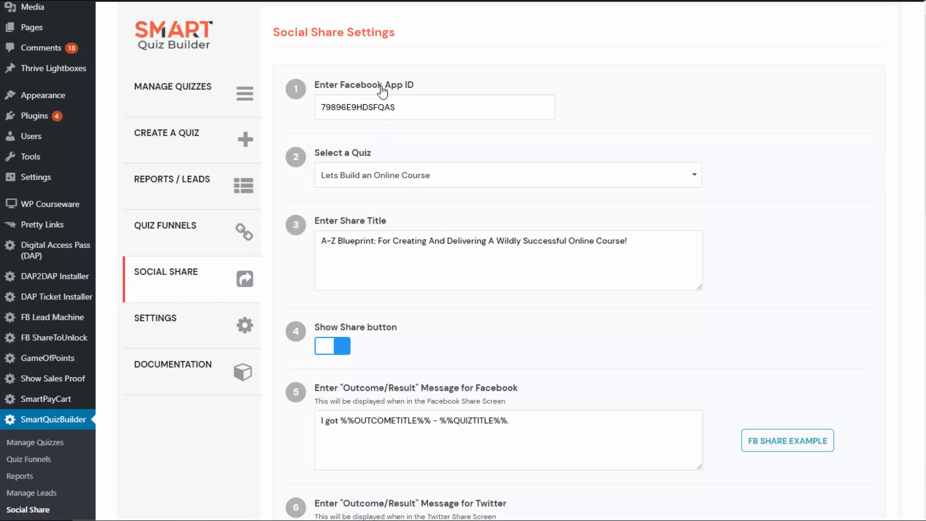
In SmartQuizBuilder's Social Share settings, review the selectable quizzes and the share title text
{"action": "left_click", "coordinate": [427, 175]}
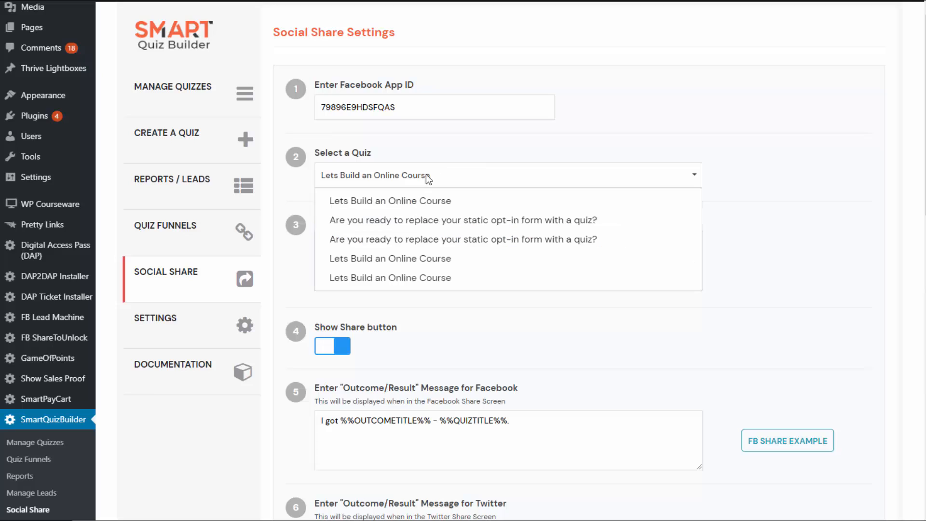
{"action": "left_click", "coordinate": [464, 178]}
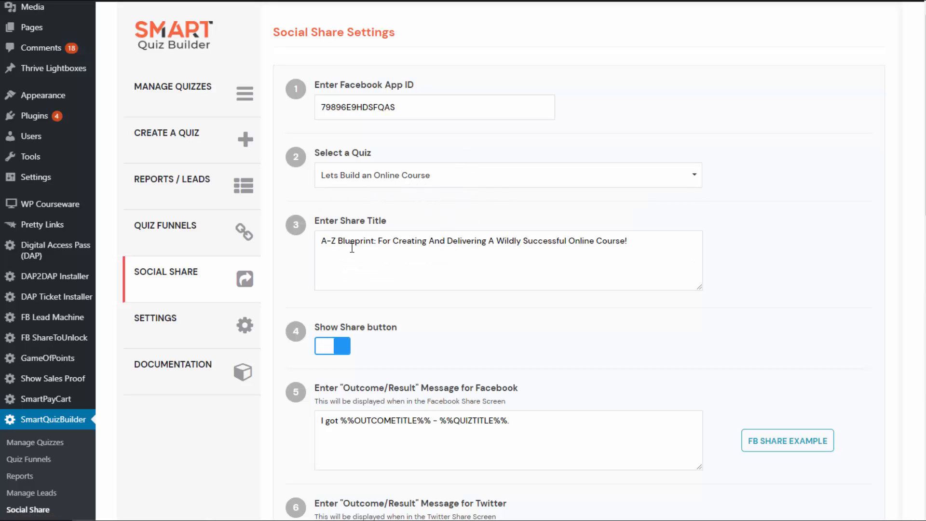
{"action": "left_click_drag", "start_coordinate": [322, 240], "coordinate": [777, 314]}
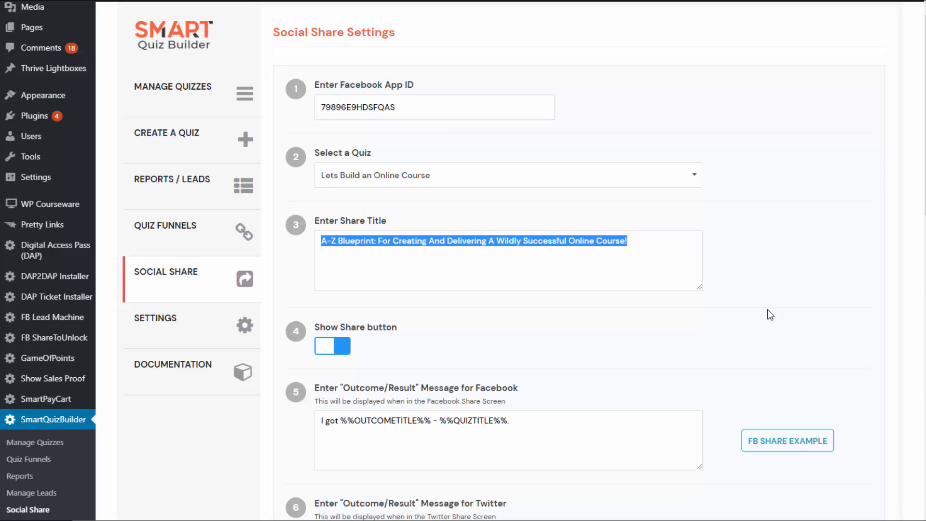
{"action": "left_click", "coordinate": [551, 272]}
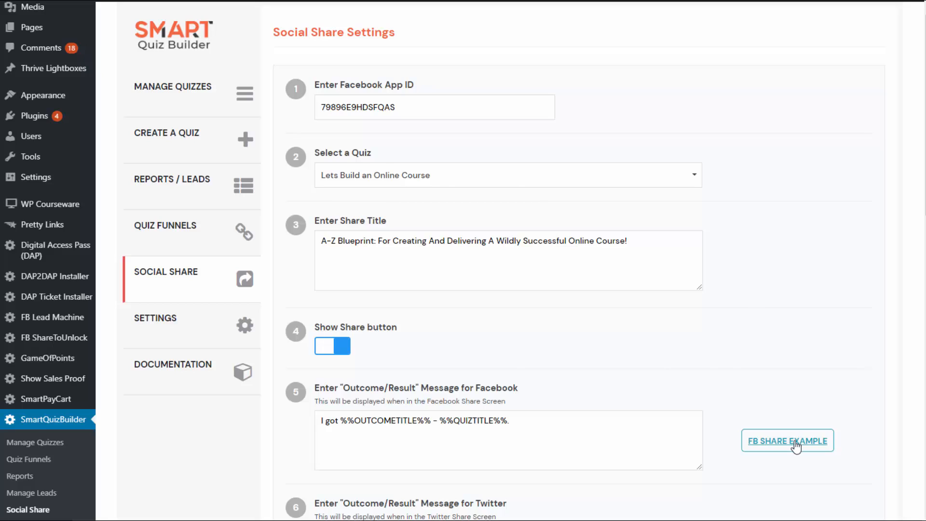
View the Facebook share example and compare it with the Facebook message, the share title and the Show Share button option
{"action": "left_click", "coordinate": [766, 440]}
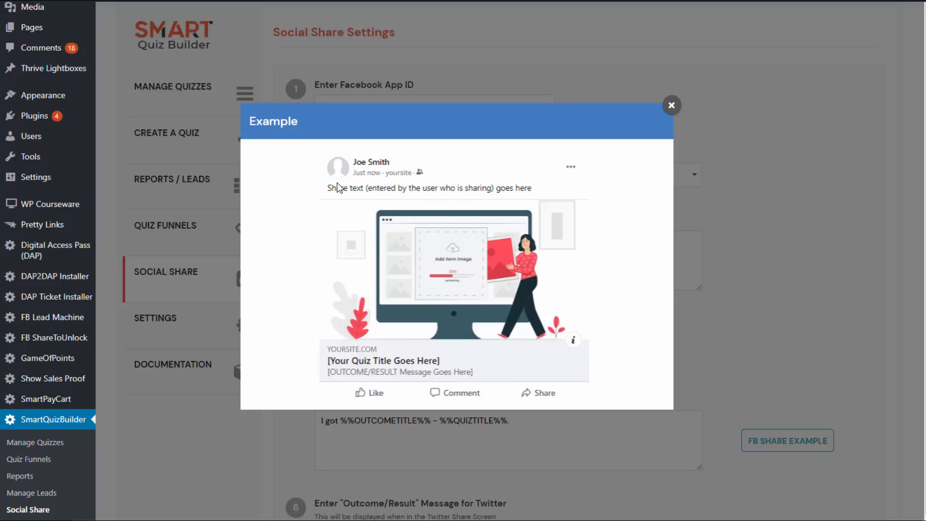
{"action": "left_click", "coordinate": [671, 105]}
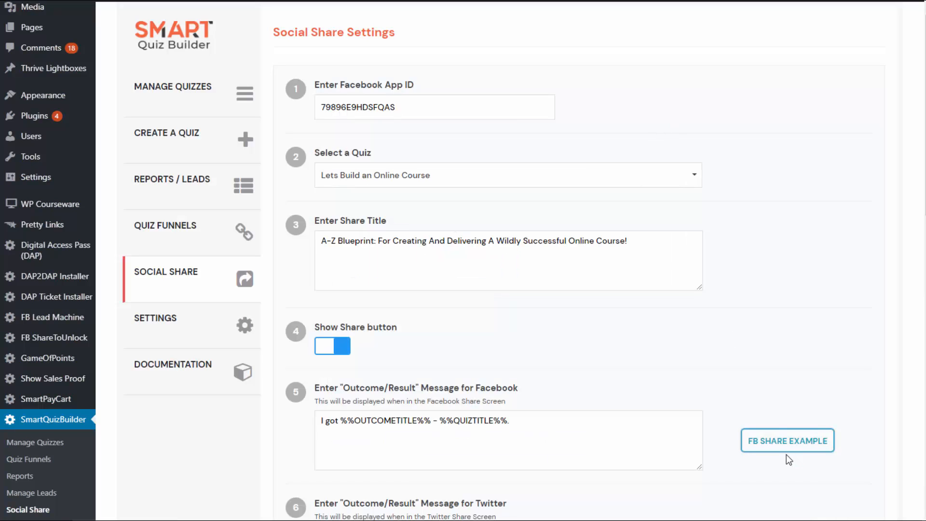
{"action": "left_click_drag", "start_coordinate": [587, 430], "coordinate": [217, 440]}
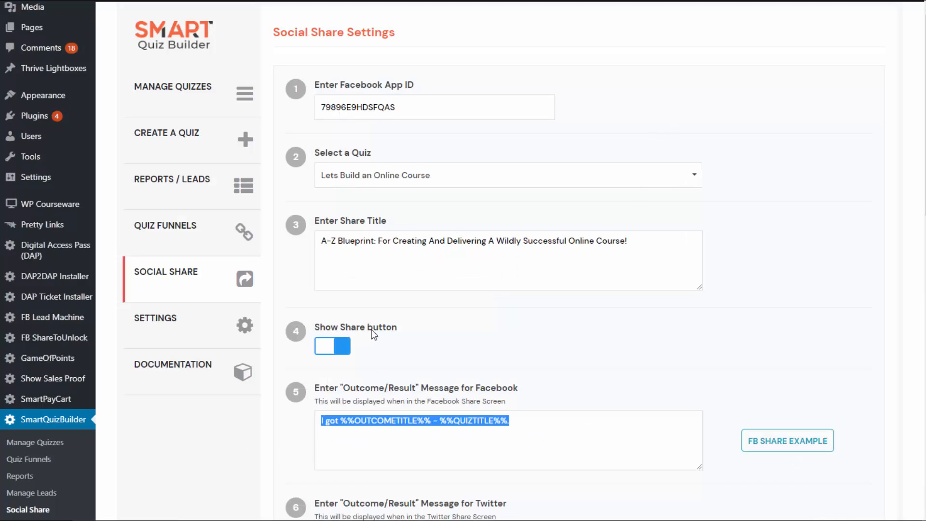
{"action": "left_click", "coordinate": [377, 241]}
{"action": "left_click_drag", "start_coordinate": [645, 244], "coordinate": [301, 244]}
{"action": "left_click", "coordinate": [391, 358]}
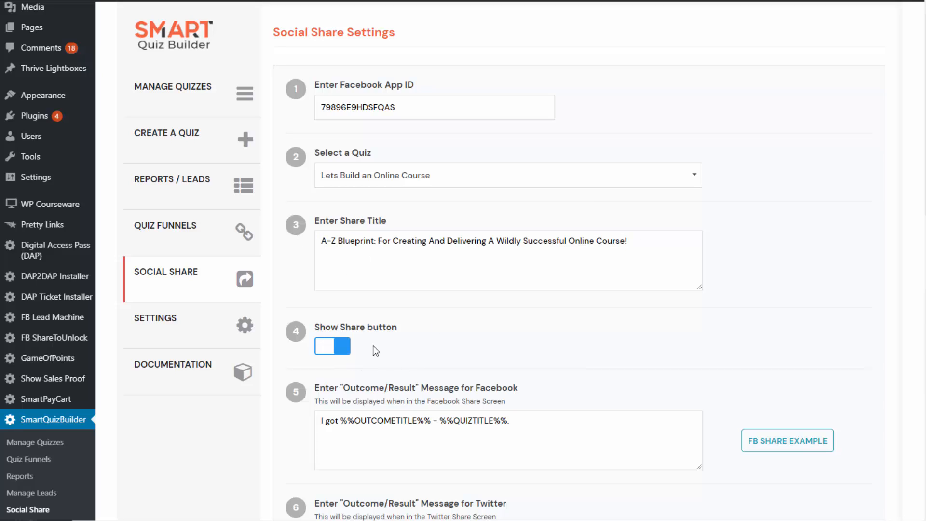
{"action": "left_click", "coordinate": [337, 356]}
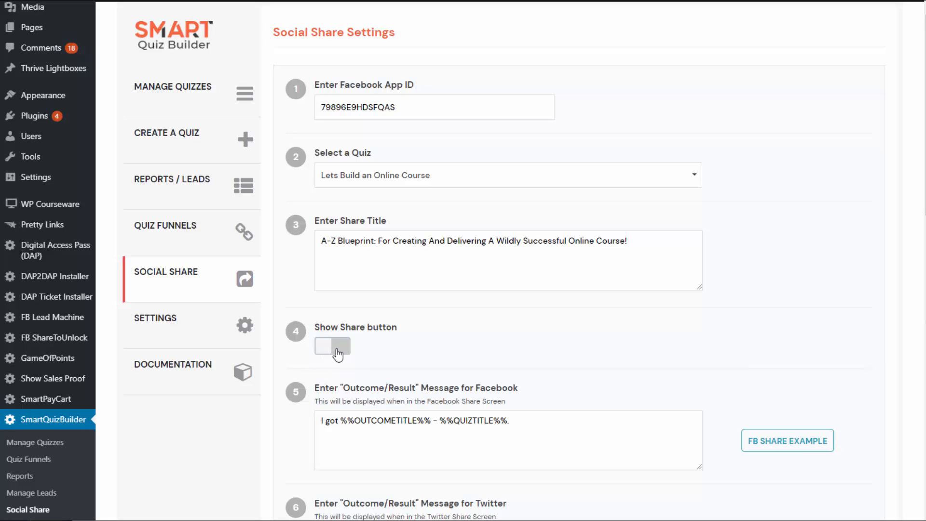
{"action": "left_click", "coordinate": [337, 355]}
Examine the Facebook outcome message and its %%OUTCOMETITLE%% placeholder, and check where the message appears in the Facebook share example
{"action": "scroll", "coordinate": [463, 260], "scroll_direction": "down", "scroll_amount": 4}
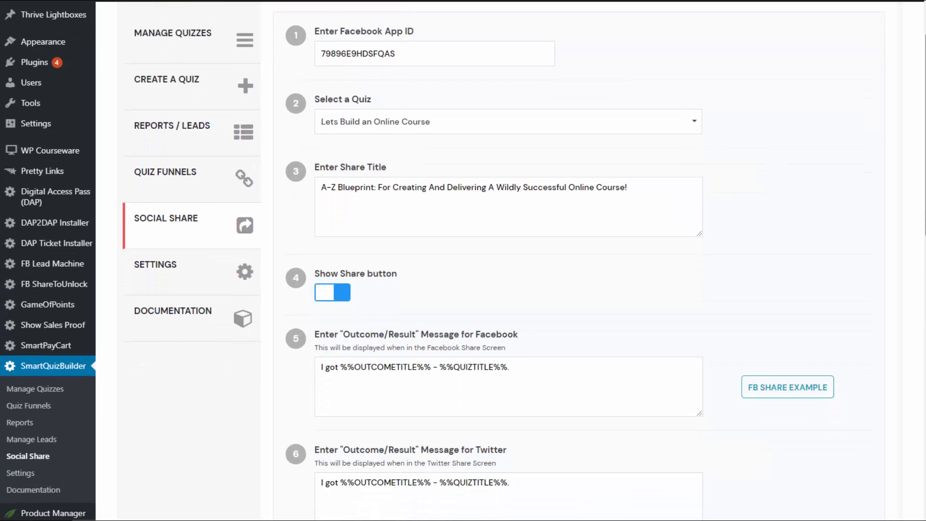
{"action": "scroll", "coordinate": [429, 220], "scroll_direction": "down", "scroll_amount": 2}
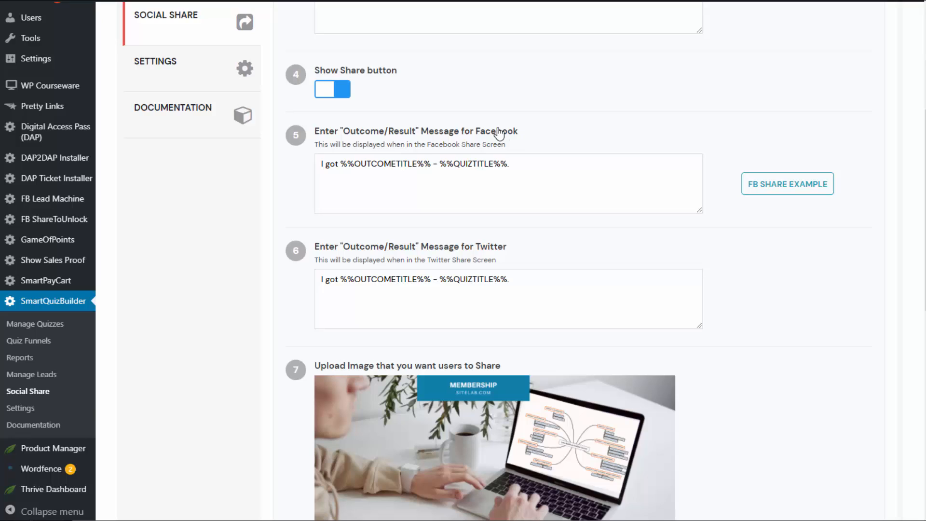
{"action": "left_click_drag", "start_coordinate": [502, 168], "coordinate": [52, 186]}
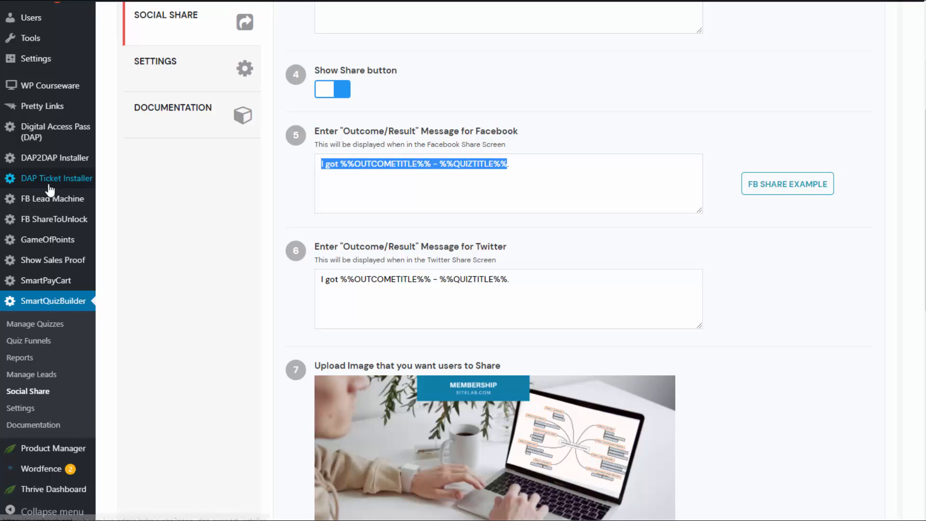
{"action": "left_click", "coordinate": [417, 165]}
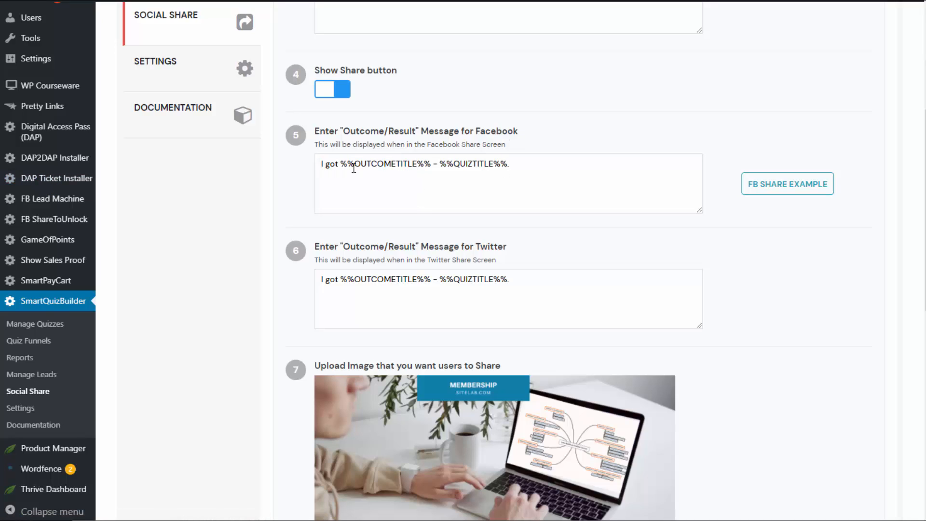
{"action": "left_click_drag", "start_coordinate": [340, 163], "coordinate": [433, 166]}
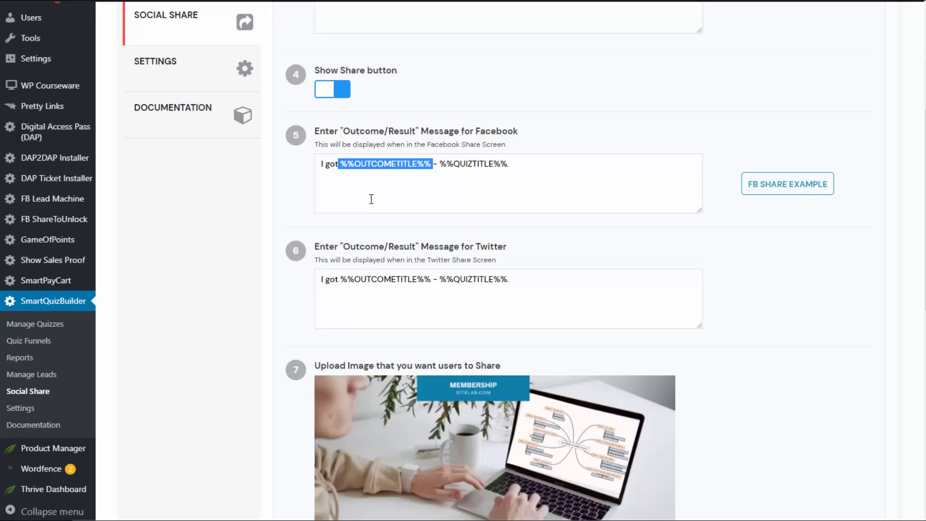
{"action": "left_click", "coordinate": [359, 168]}
{"action": "left_click_drag", "start_coordinate": [339, 163], "coordinate": [432, 163]}
{"action": "left_click", "coordinate": [355, 197]}
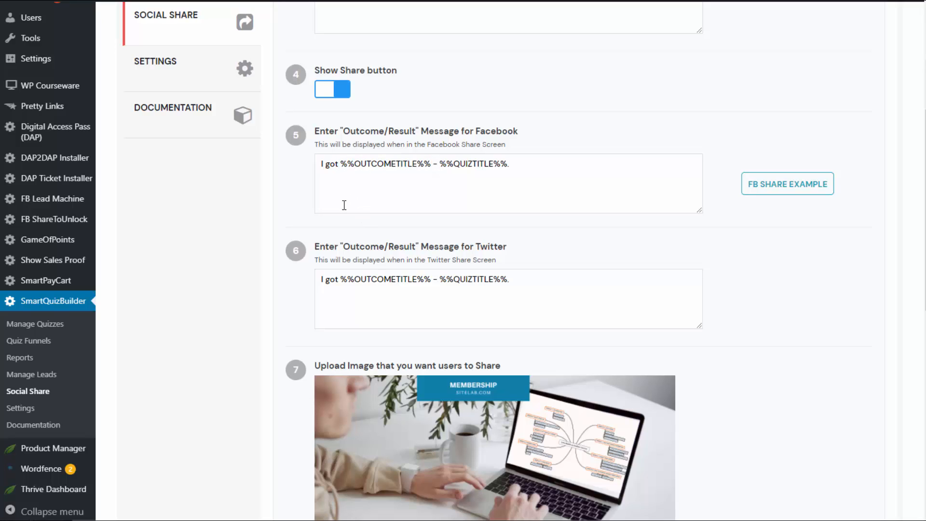
{"action": "left_click_drag", "start_coordinate": [522, 164], "coordinate": [147, 164]}
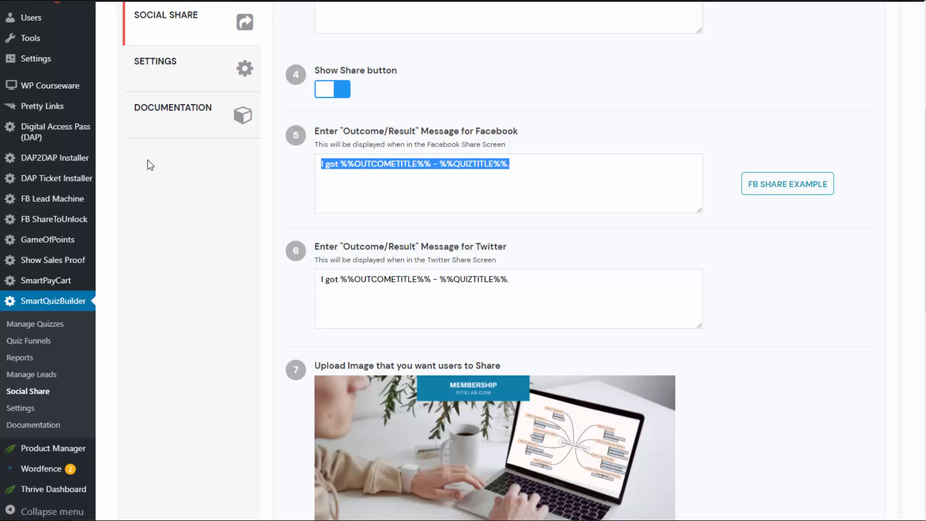
{"action": "left_click", "coordinate": [761, 198]}
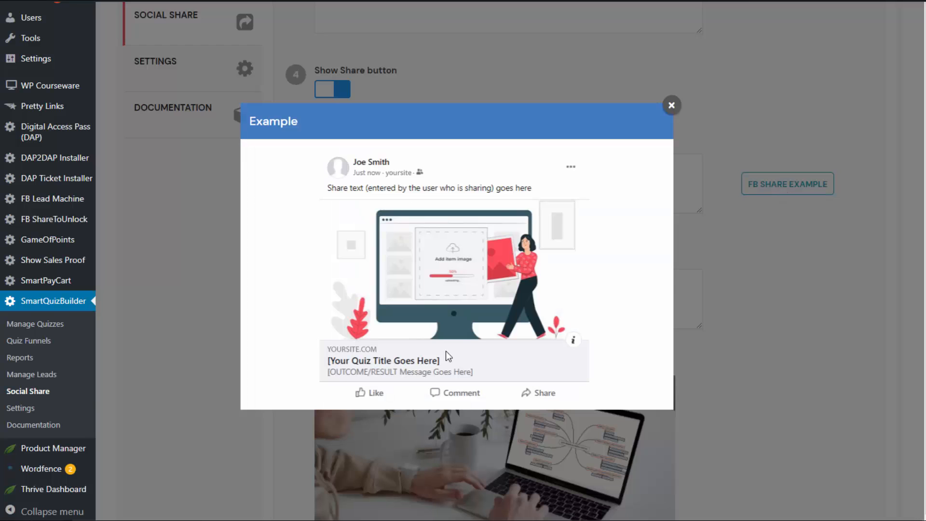
{"action": "left_click", "coordinate": [671, 105]}
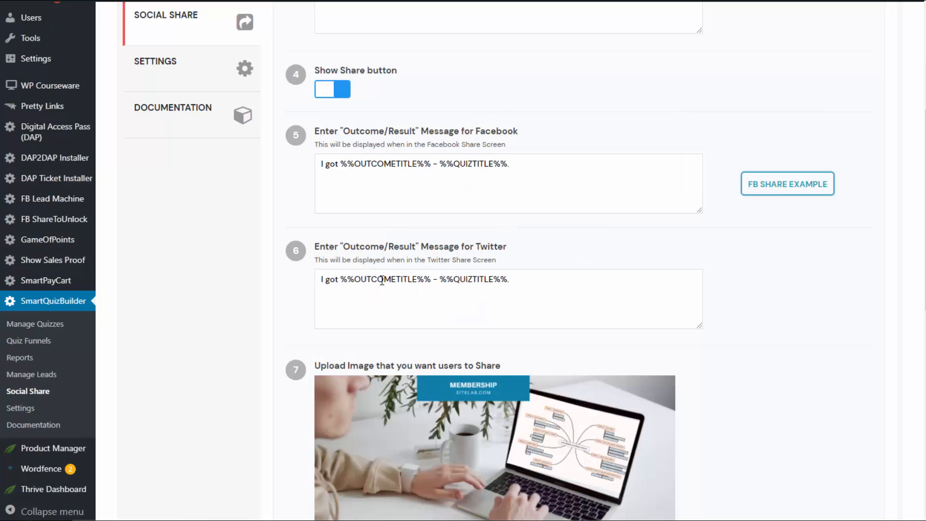
Review the Twitter outcome message and the image set for users to share
{"action": "scroll", "coordinate": [293, 278], "scroll_direction": "down", "scroll_amount": 3}
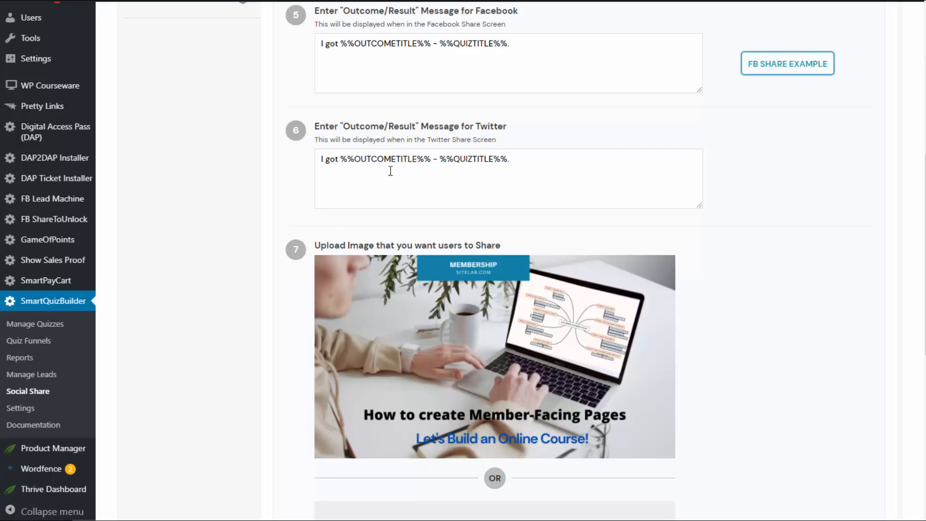
{"action": "left_click_drag", "start_coordinate": [549, 159], "coordinate": [241, 261]}
{"action": "left_click", "coordinate": [241, 262]}
{"action": "scroll", "coordinate": [328, 289], "scroll_direction": "down", "scroll_amount": 1}
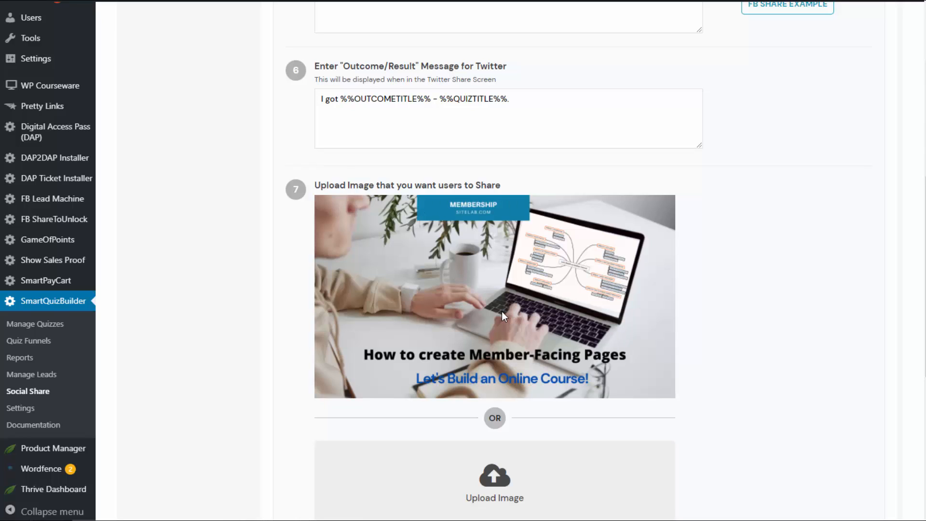
Review the URL of the page to which the shared quiz content links back
{"action": "scroll", "coordinate": [501, 313], "scroll_direction": "down", "scroll_amount": 5}
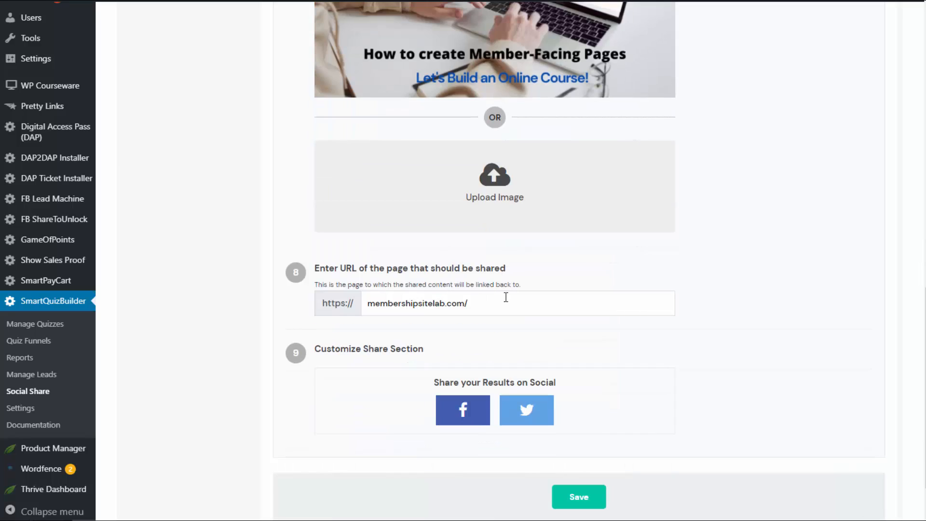
{"action": "left_click_drag", "start_coordinate": [474, 303], "coordinate": [309, 303]}
{"action": "left_click", "coordinate": [238, 292]}
{"action": "left_click_drag", "start_coordinate": [366, 304], "coordinate": [490, 304]}
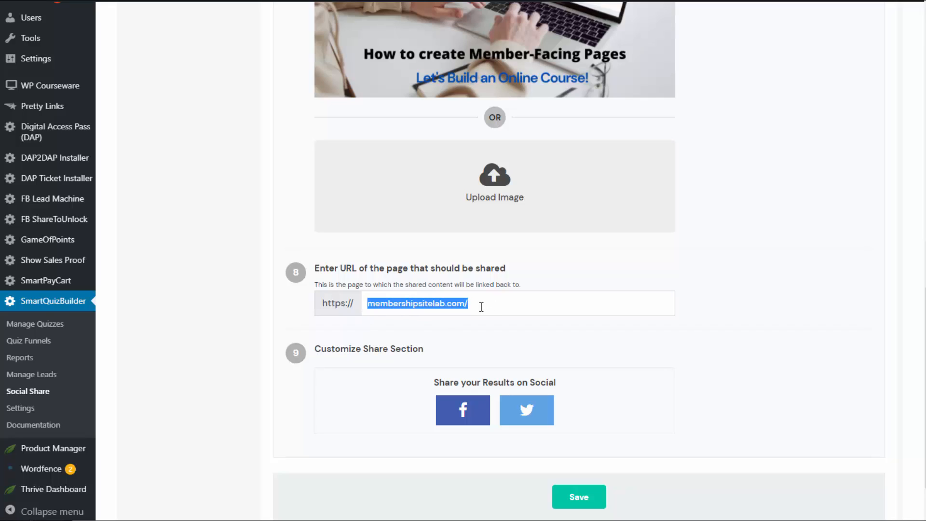
{"action": "left_click", "coordinate": [479, 307]}
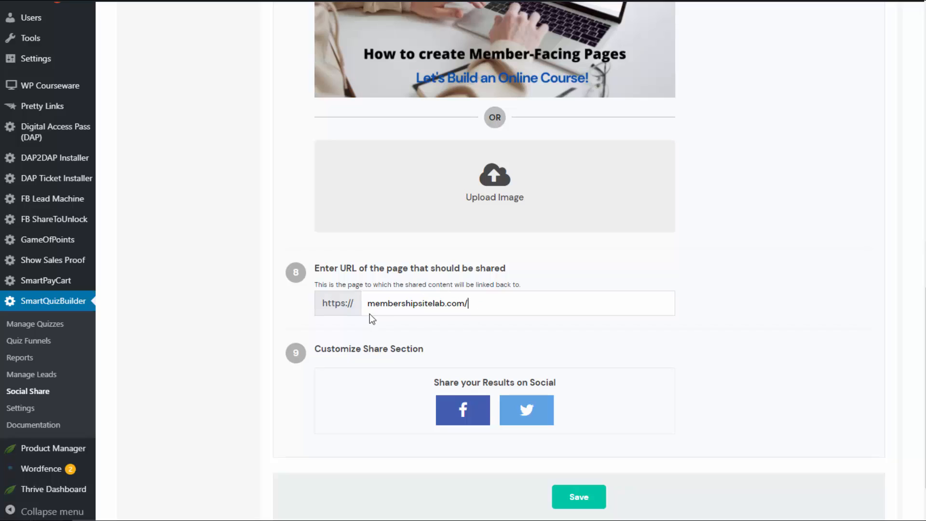
{"action": "triple_click", "coordinate": [481, 304]}
Check the editable heading above the Facebook and Twitter buttons in the Customize Share Section, and save the social share settings
{"action": "scroll", "coordinate": [614, 380], "scroll_direction": "down", "scroll_amount": 2}
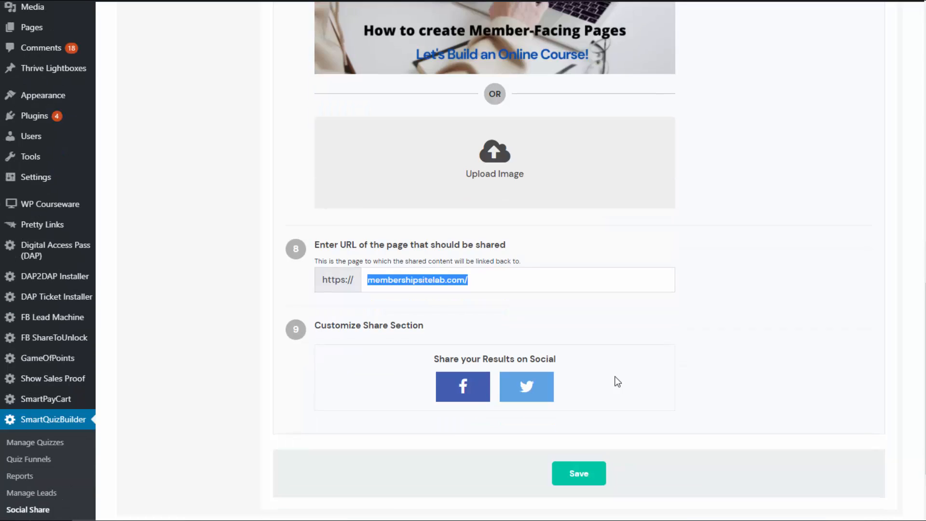
{"action": "left_click", "coordinate": [463, 299]}
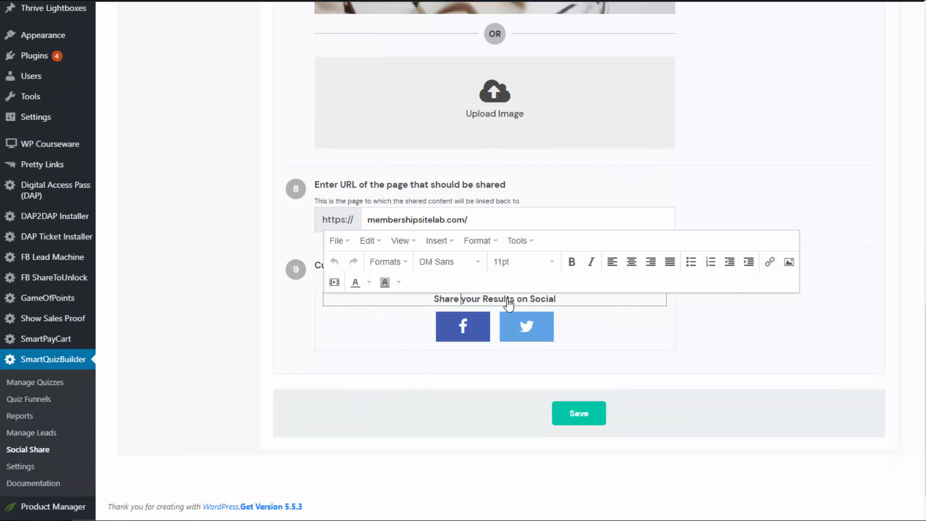
{"action": "left_click_drag", "start_coordinate": [424, 299], "coordinate": [643, 305]}
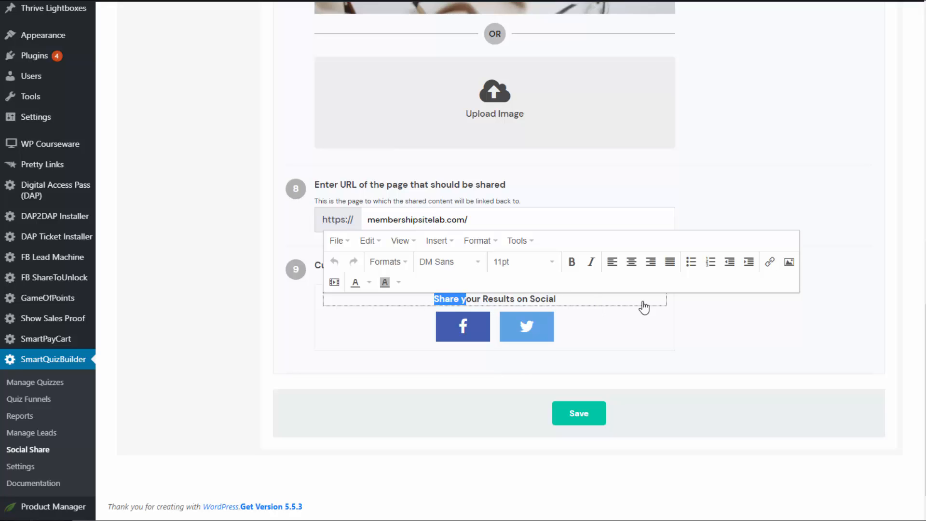
{"action": "left_click", "coordinate": [542, 262]}
{"action": "left_click", "coordinate": [643, 337]}
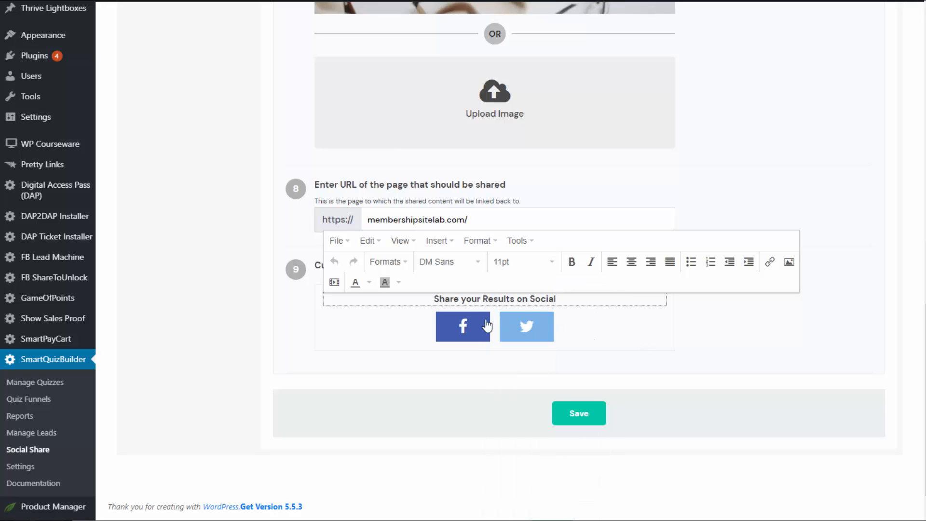
{"action": "left_click", "coordinate": [424, 304]}
{"action": "left_click", "coordinate": [383, 349]}
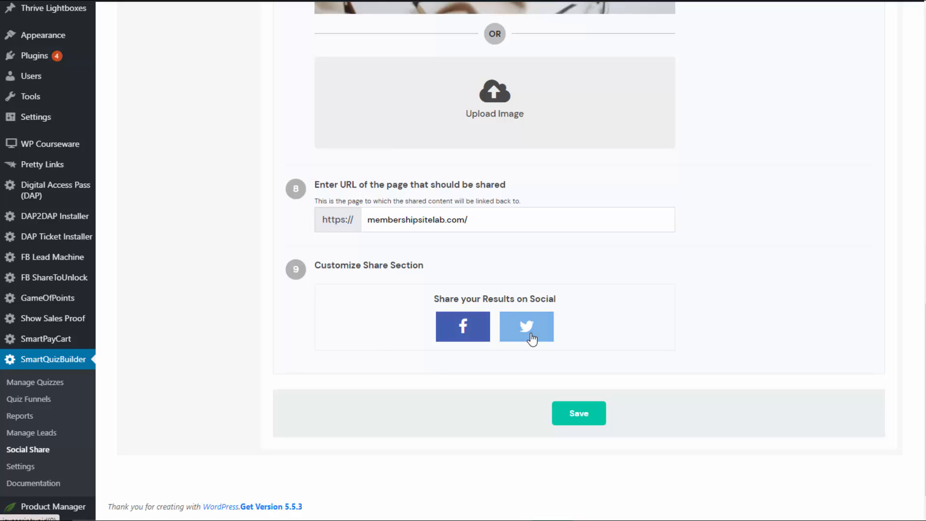
{"action": "left_click", "coordinate": [579, 417]}
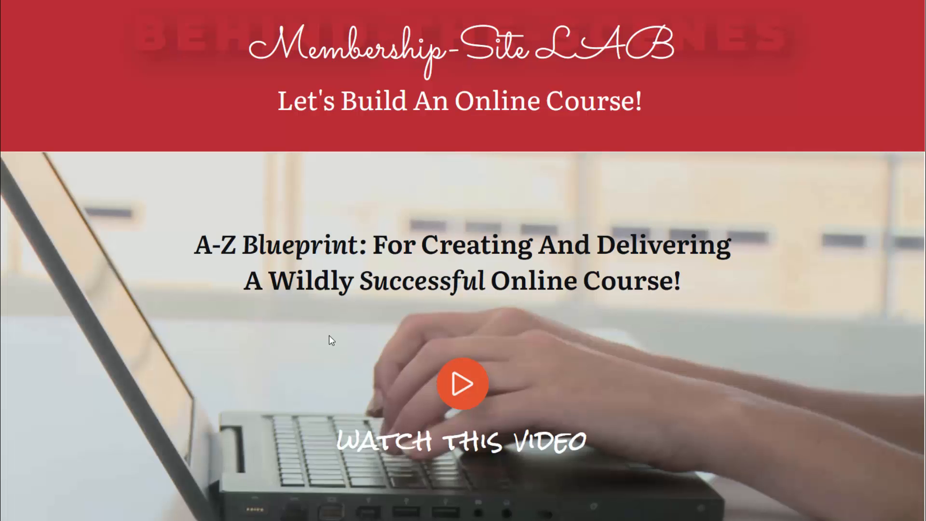